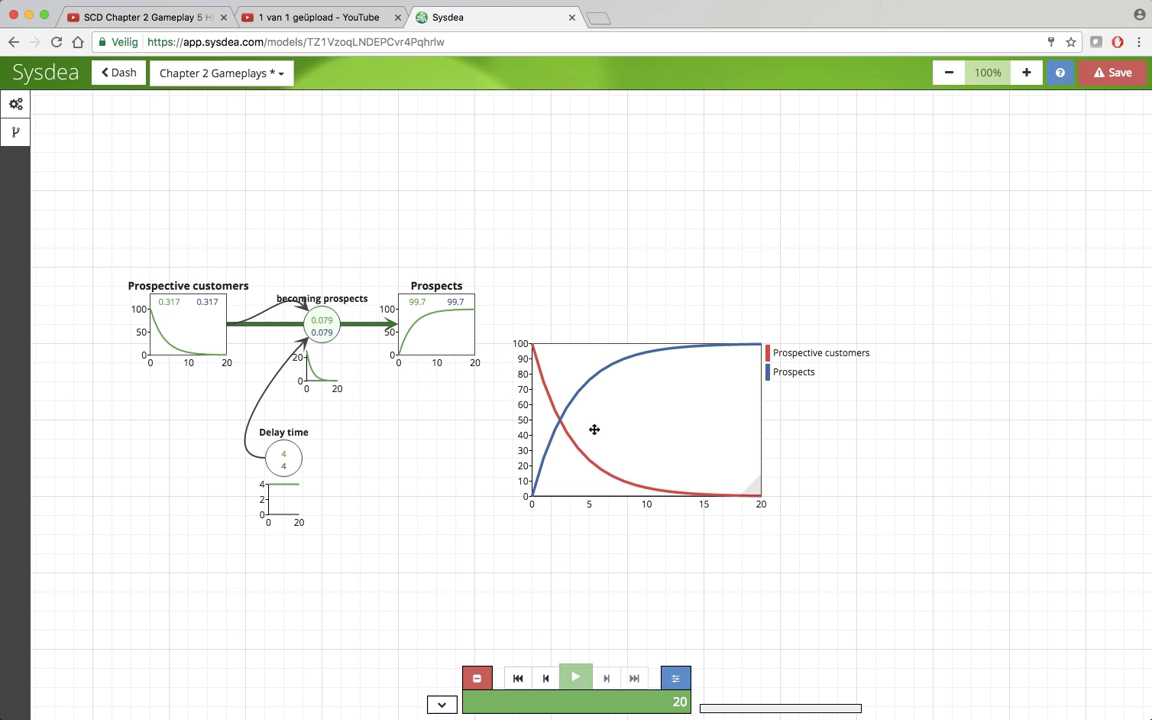
Move the chart clear of the stock row and add a stock named Novice customers to the right of Prospects
drag(594, 429, 835, 562)
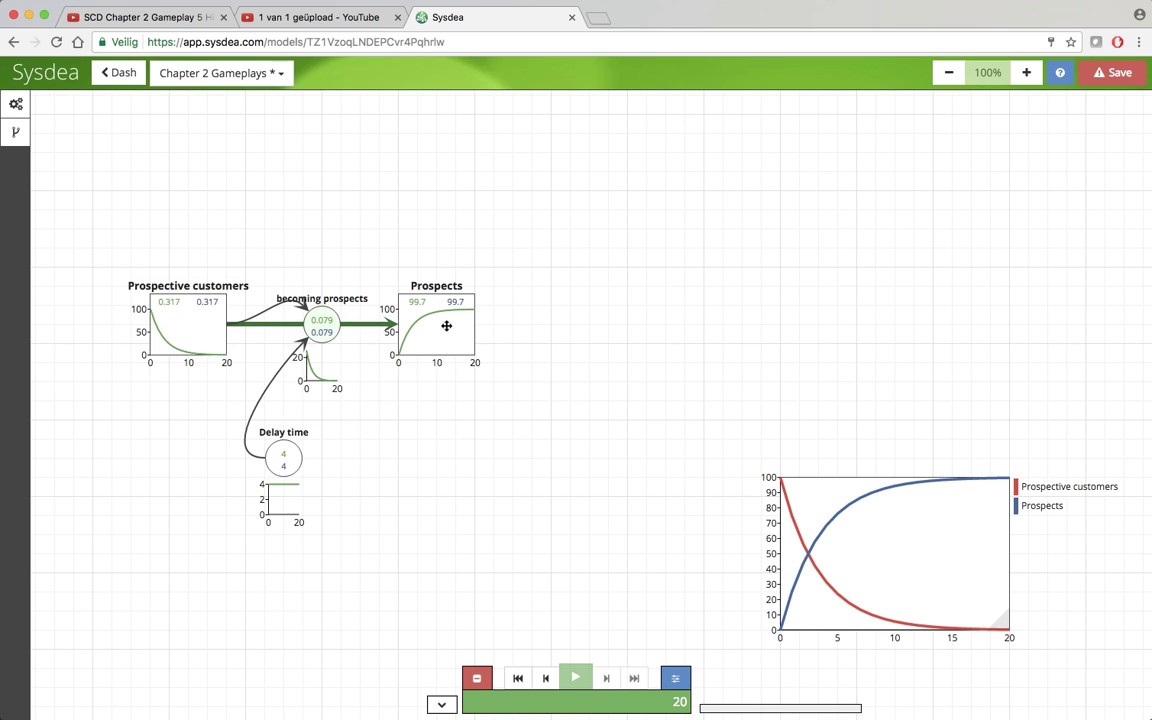
double_click(640, 332)
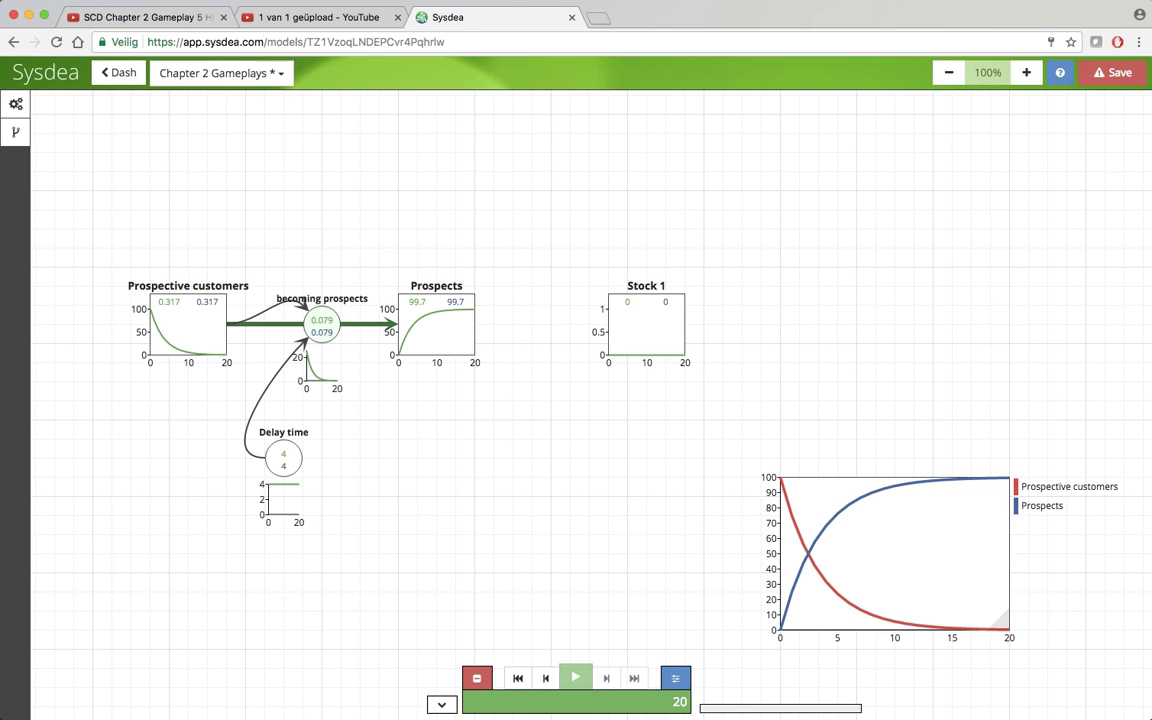
click(643, 330)
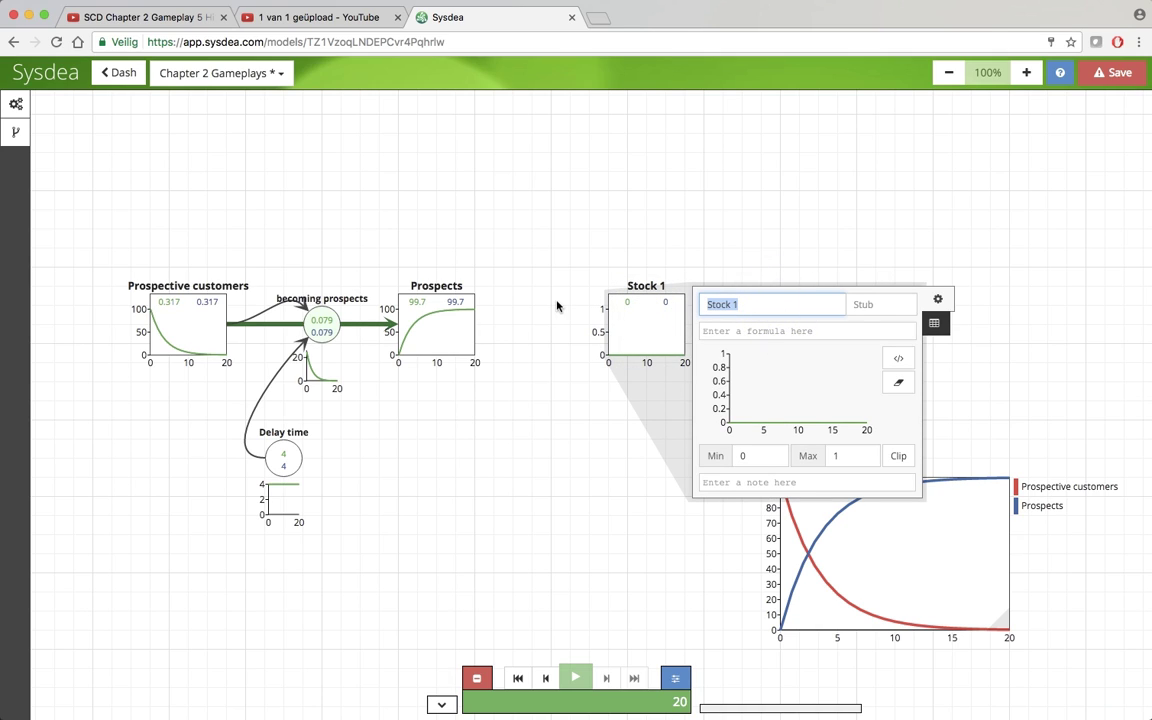
text(Novice cust)
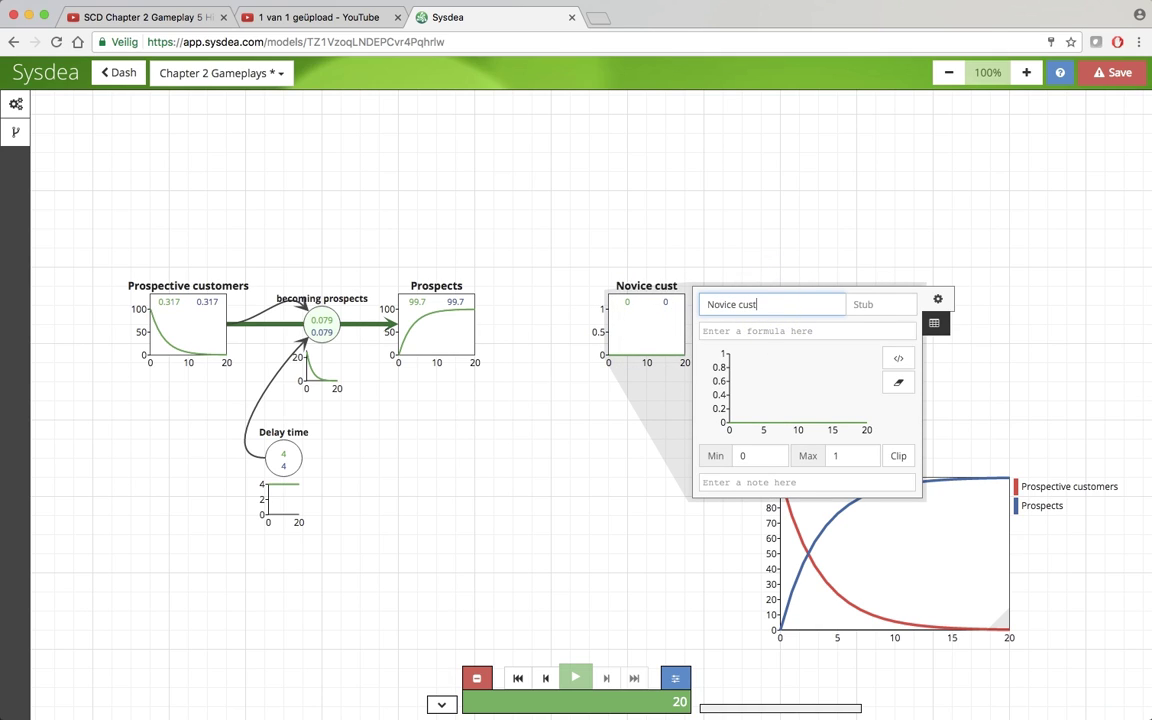
text(omers)
click(480, 248)
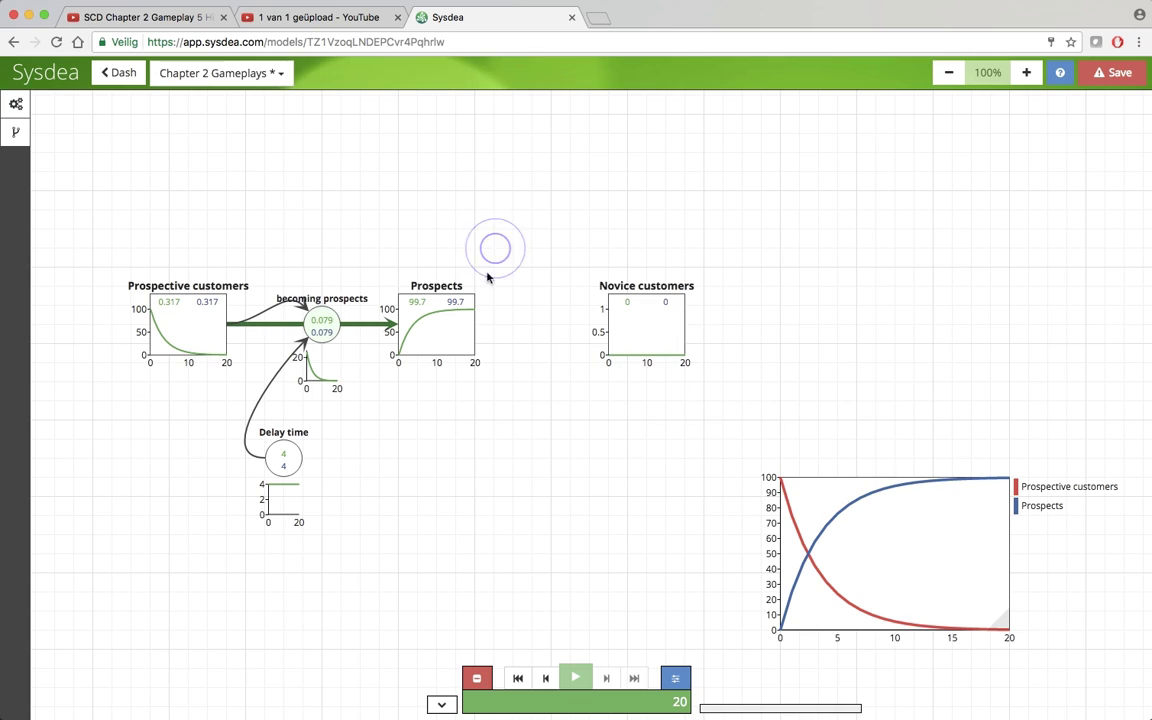
Add a flow from Prospects to Novice customers and name it New customers
click(542, 335)
click(505, 325)
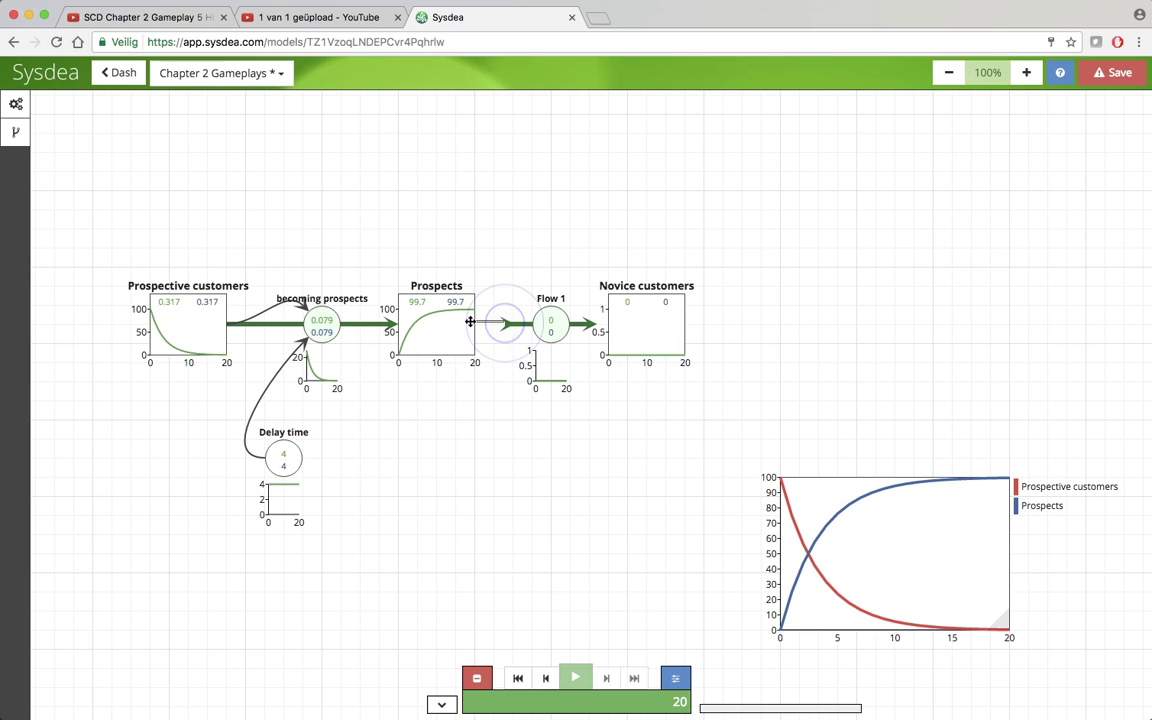
click(507, 325)
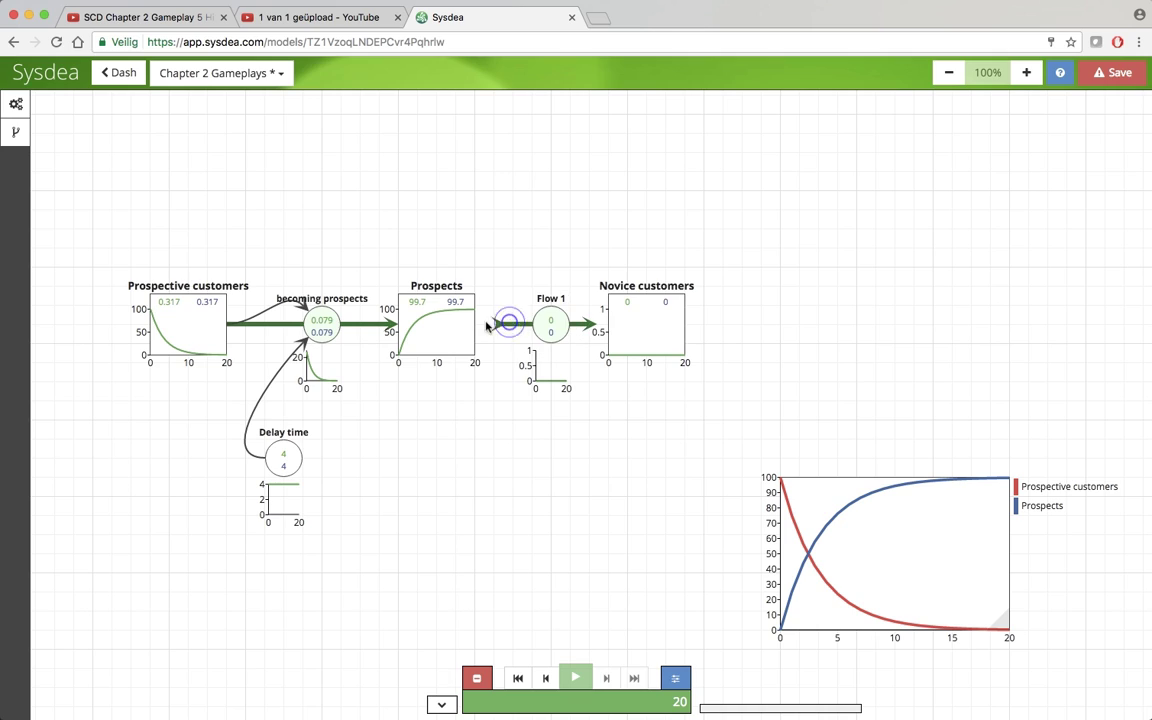
drag(507, 325, 469, 325)
drag(586, 325, 625, 331)
click(550, 322)
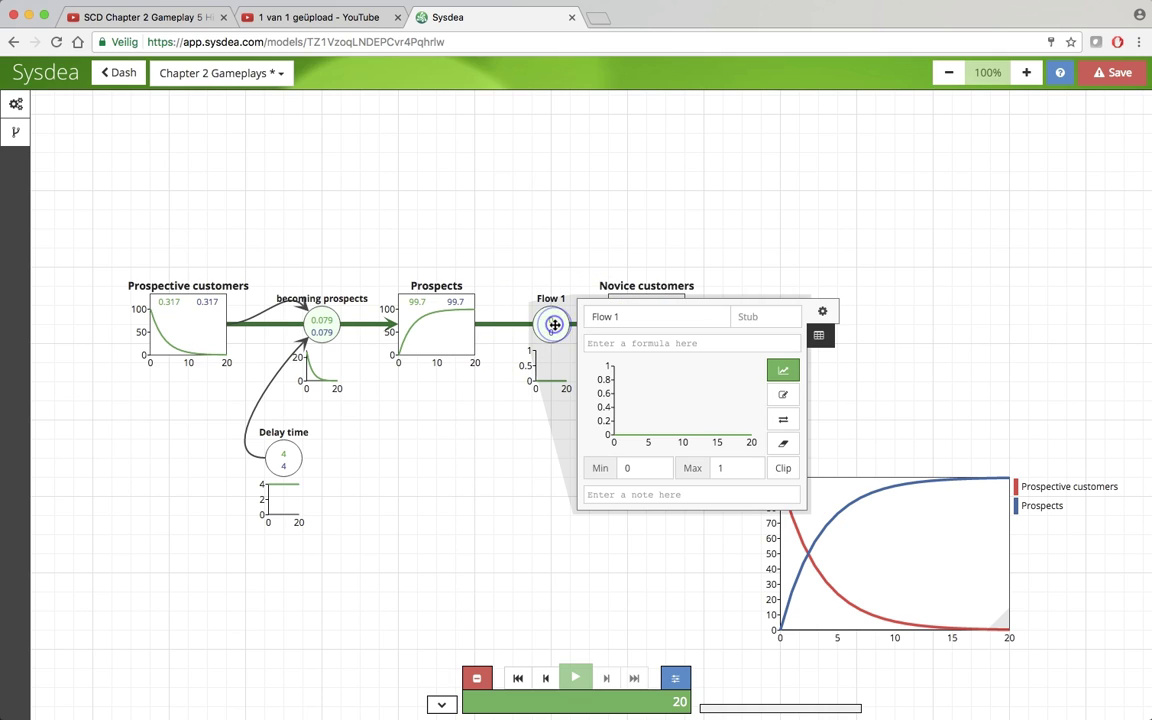
drag(629, 316, 544, 315)
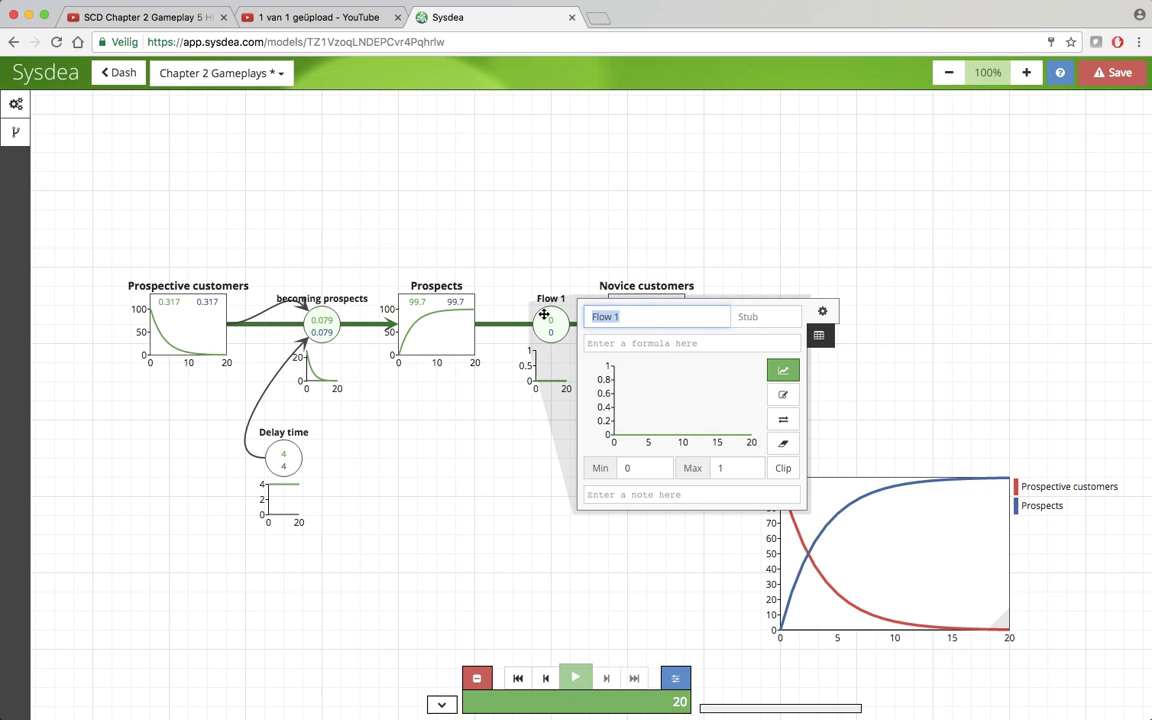
text(New customers)
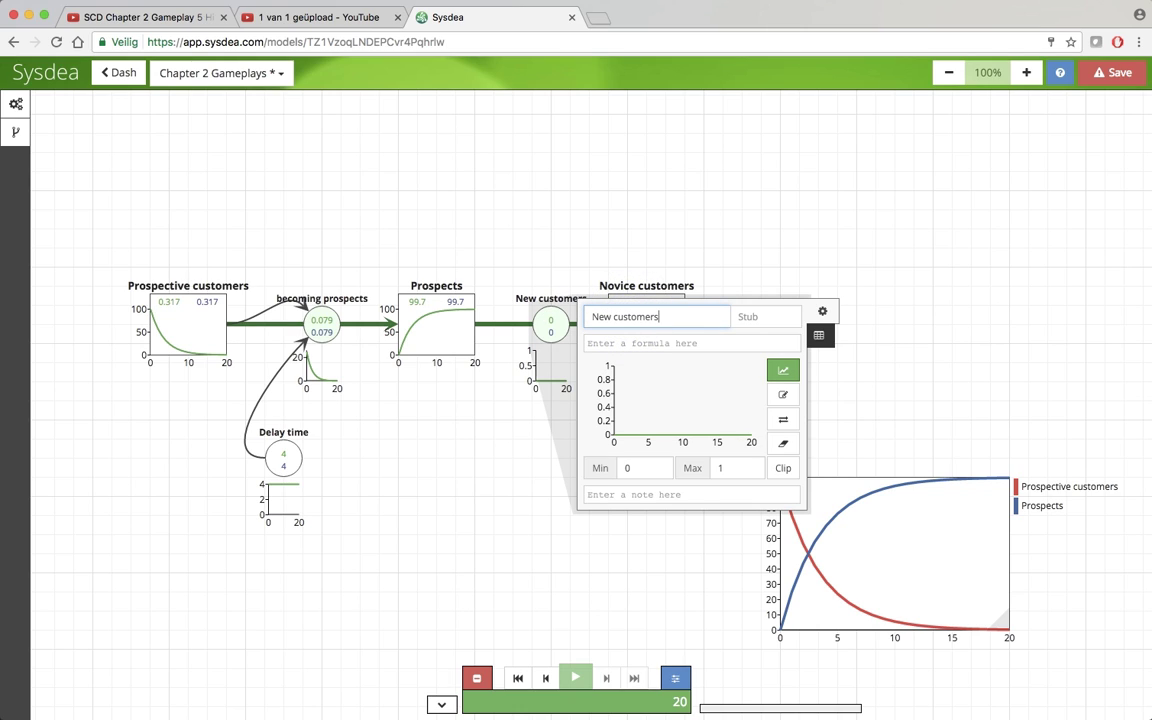
click(482, 430)
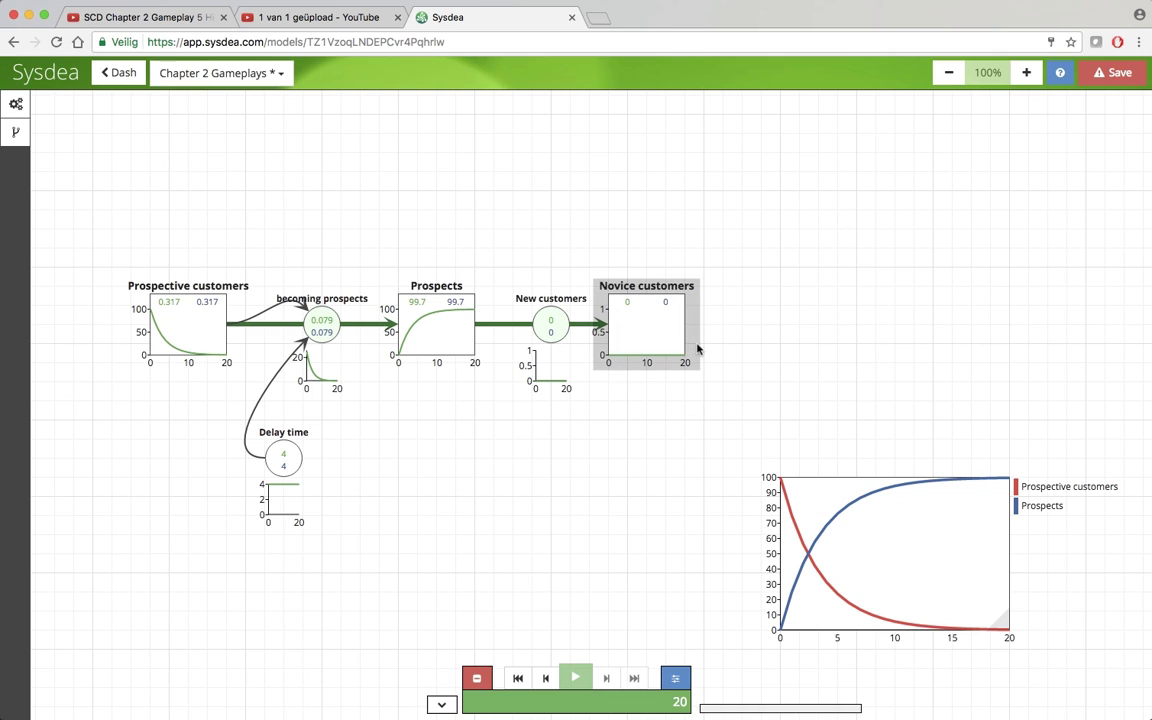
Add the Novice customers stock to the chart and open the stock's formula
drag(698, 348, 843, 487)
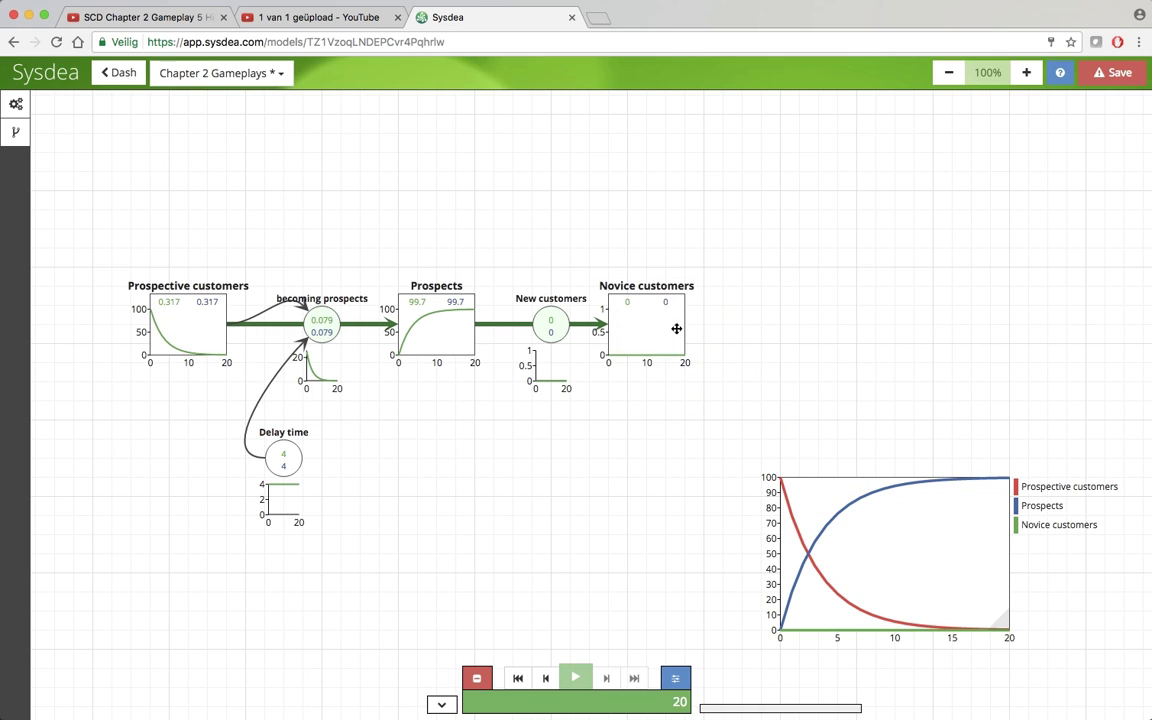
click(664, 300)
click(776, 330)
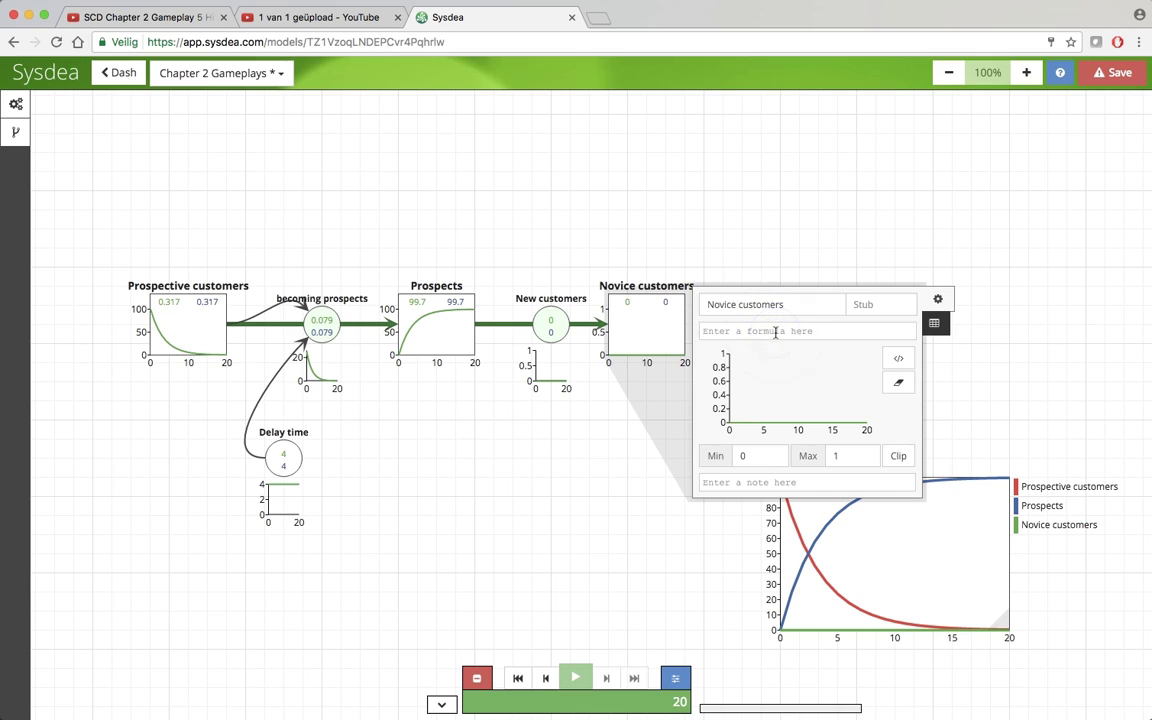
click(536, 448)
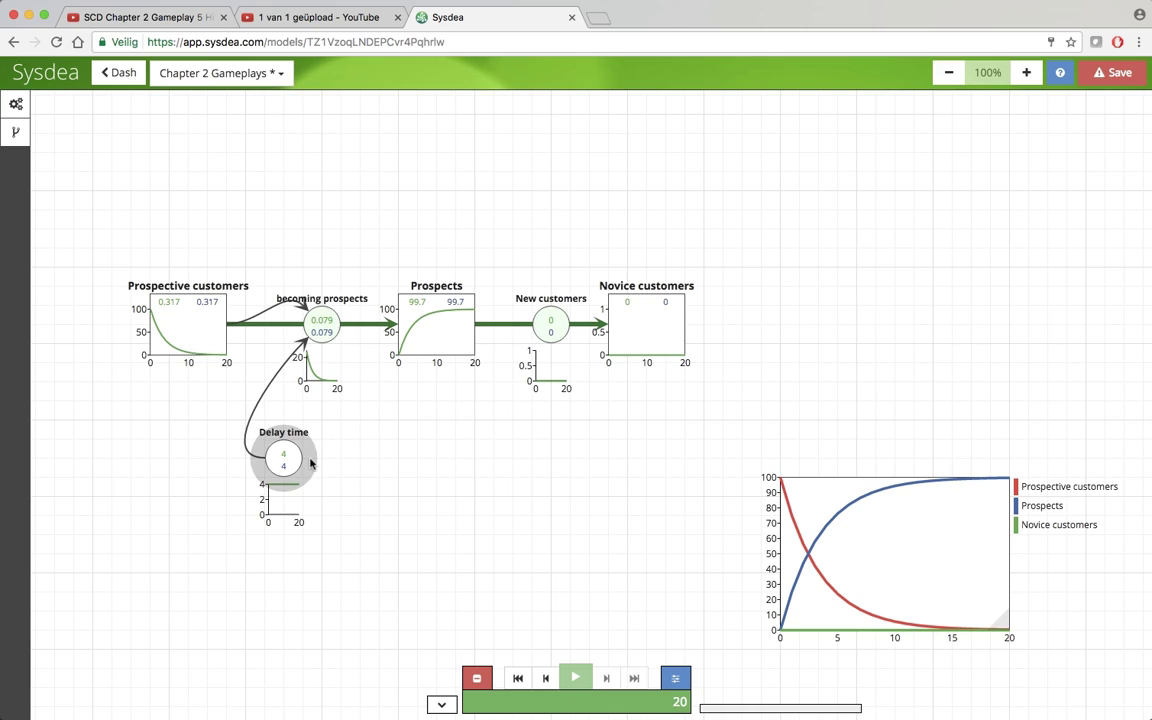
Link Delay time and Prospects to the New customers flow and set its formula to "Prospects"/"Delay time"
drag(305, 458, 548, 334)
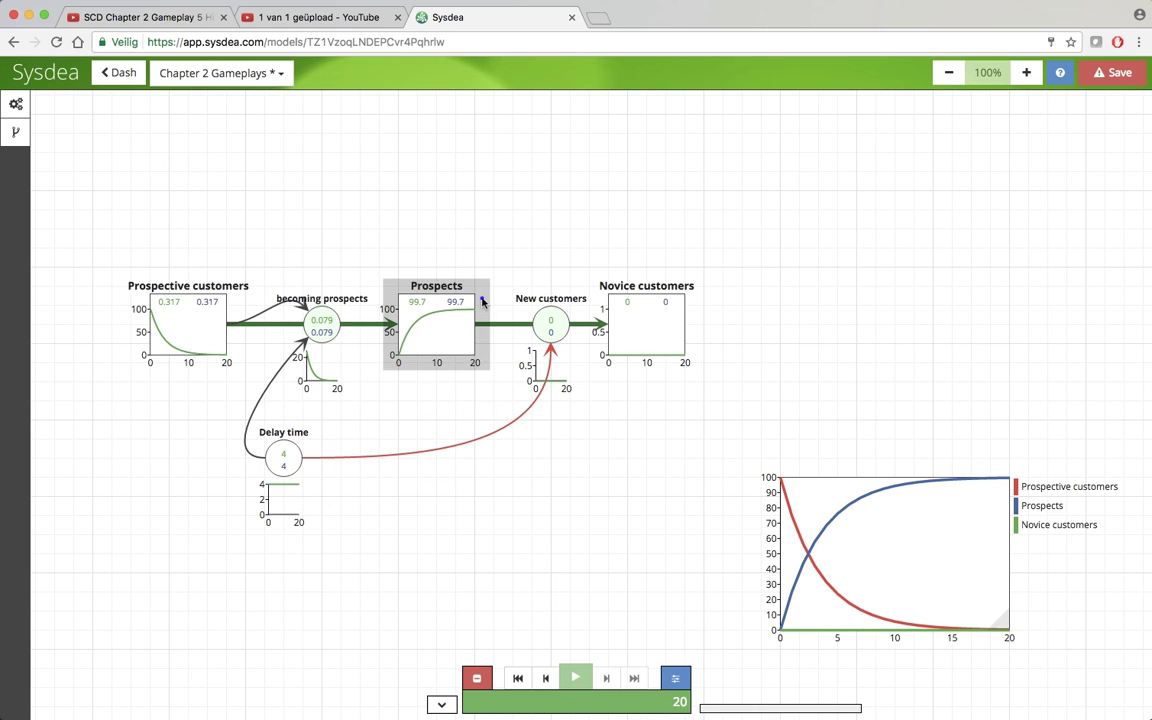
drag(481, 298, 557, 320)
click(556, 331)
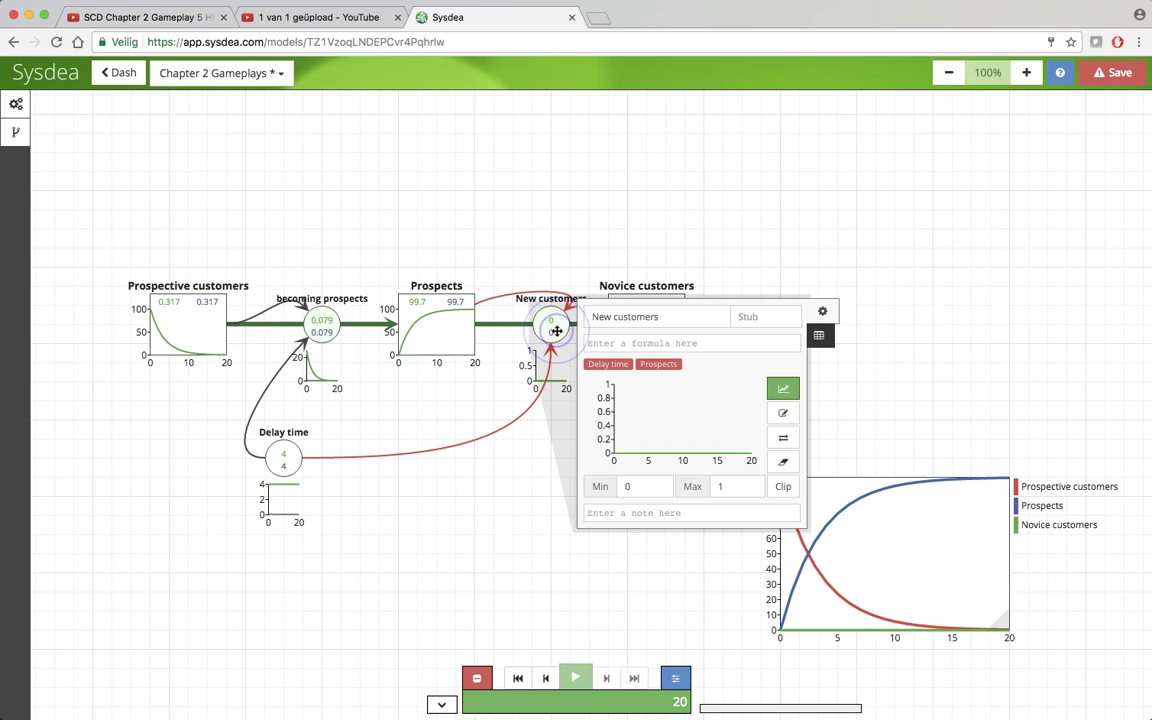
click(667, 372)
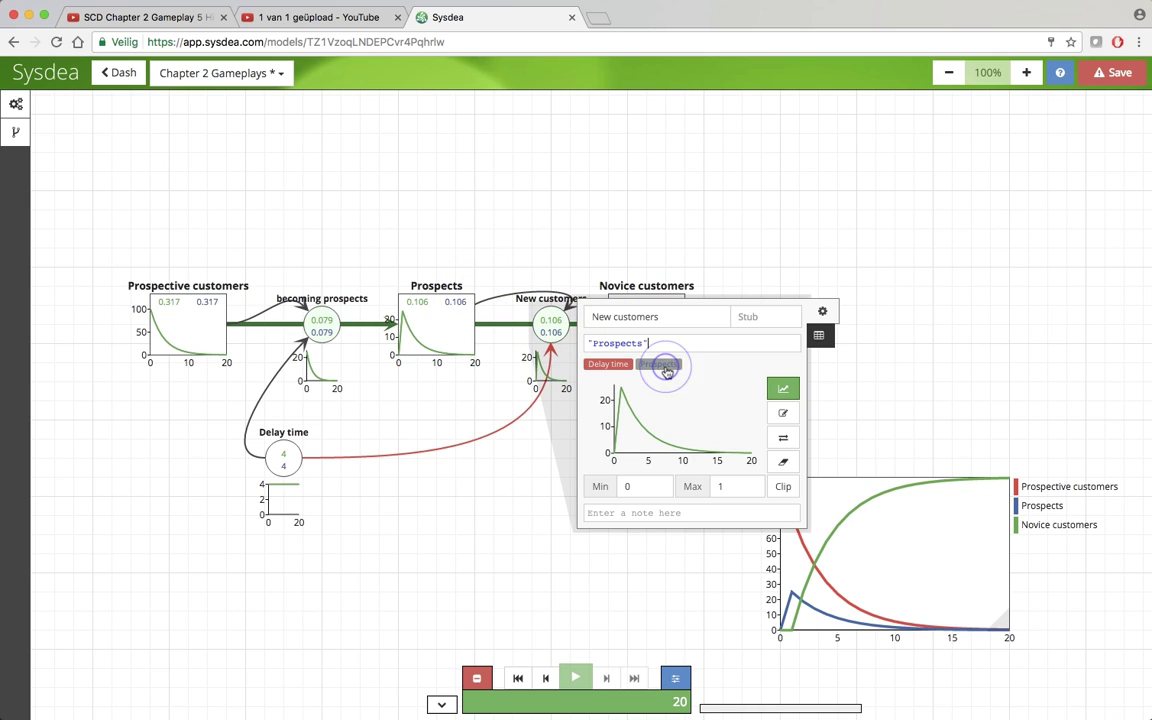
text(/)
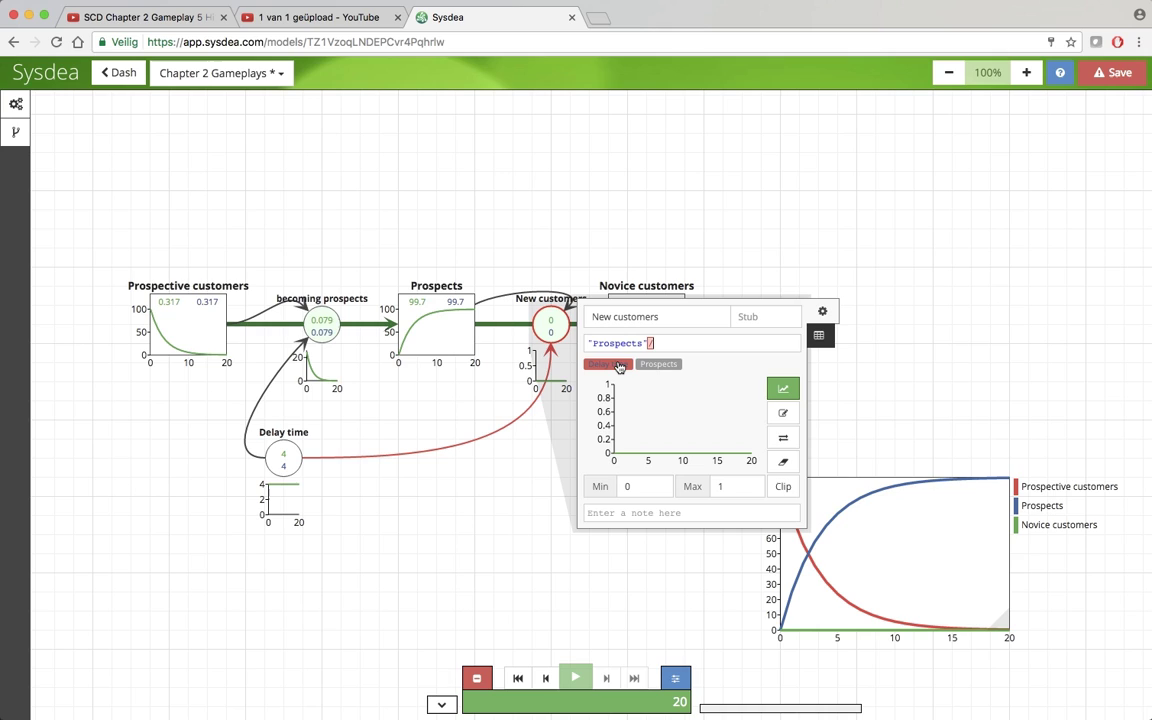
click(621, 364)
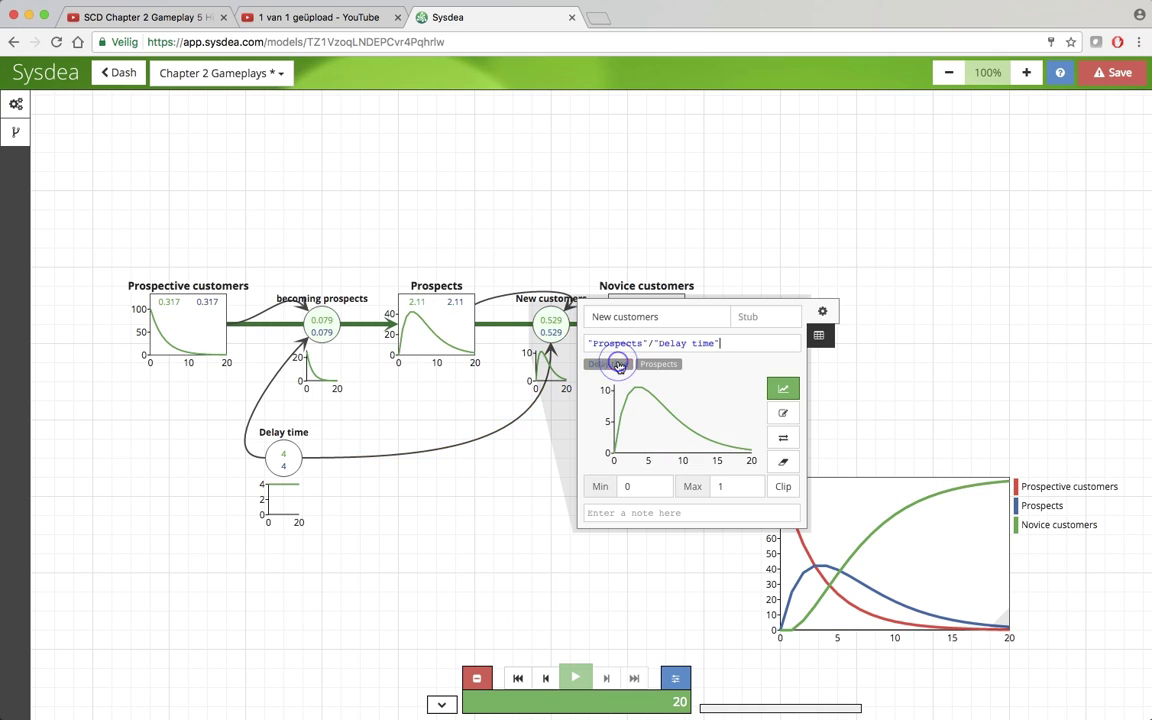
click(532, 519)
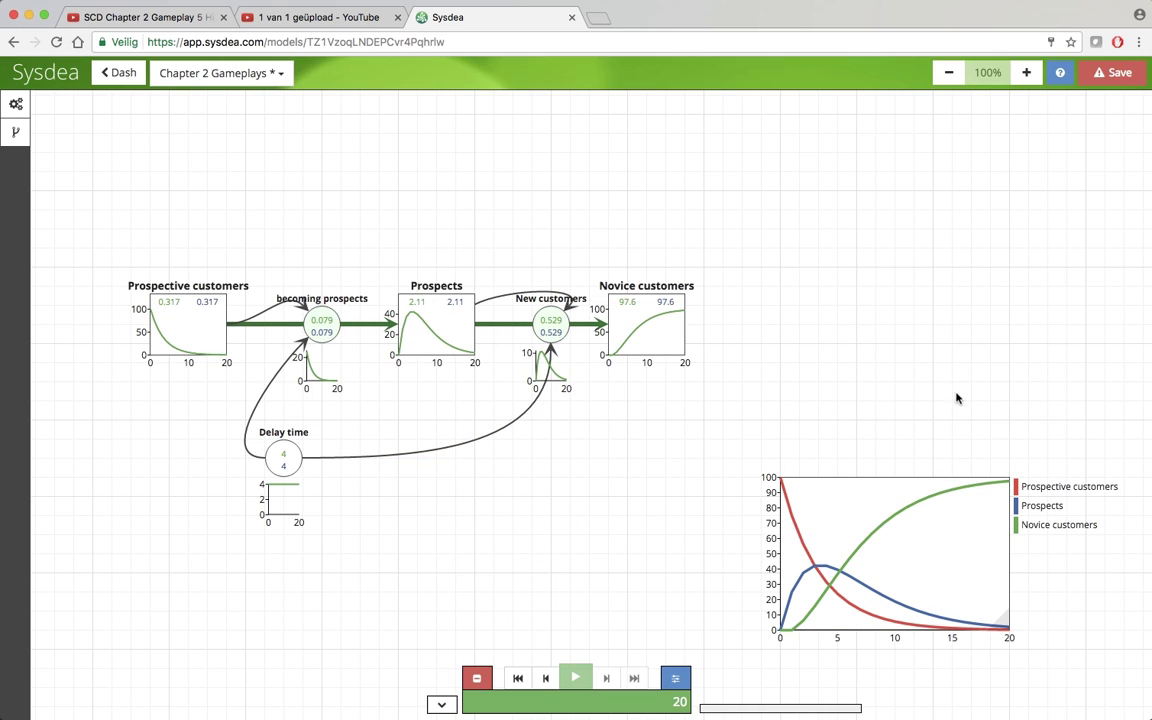
Reposition the chart below the stock row and add a stock named Experienced customers to the right of Novice customers
drag(873, 498, 831, 404)
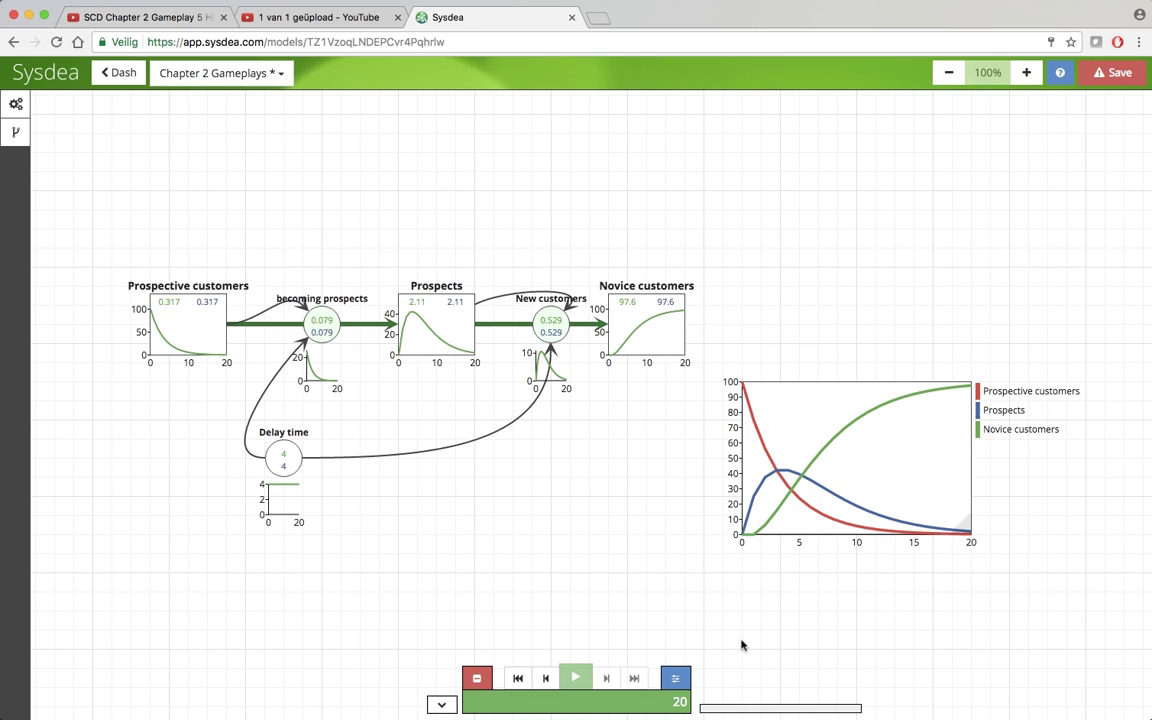
drag(818, 512, 857, 564)
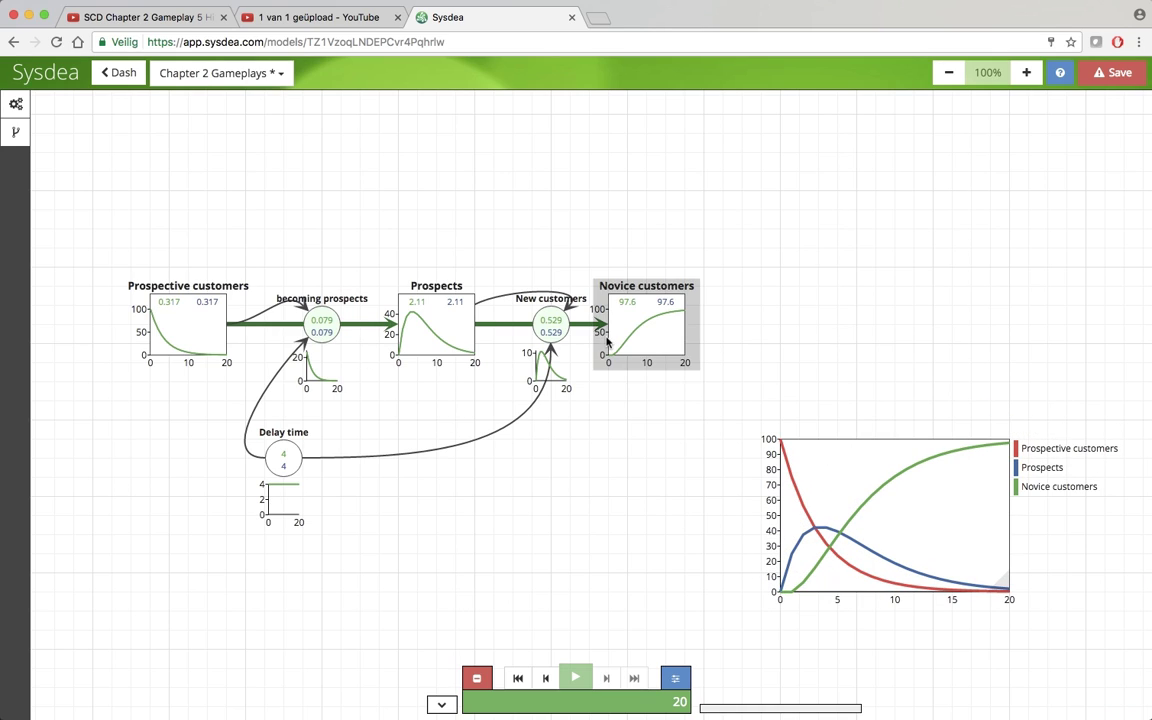
click(874, 324)
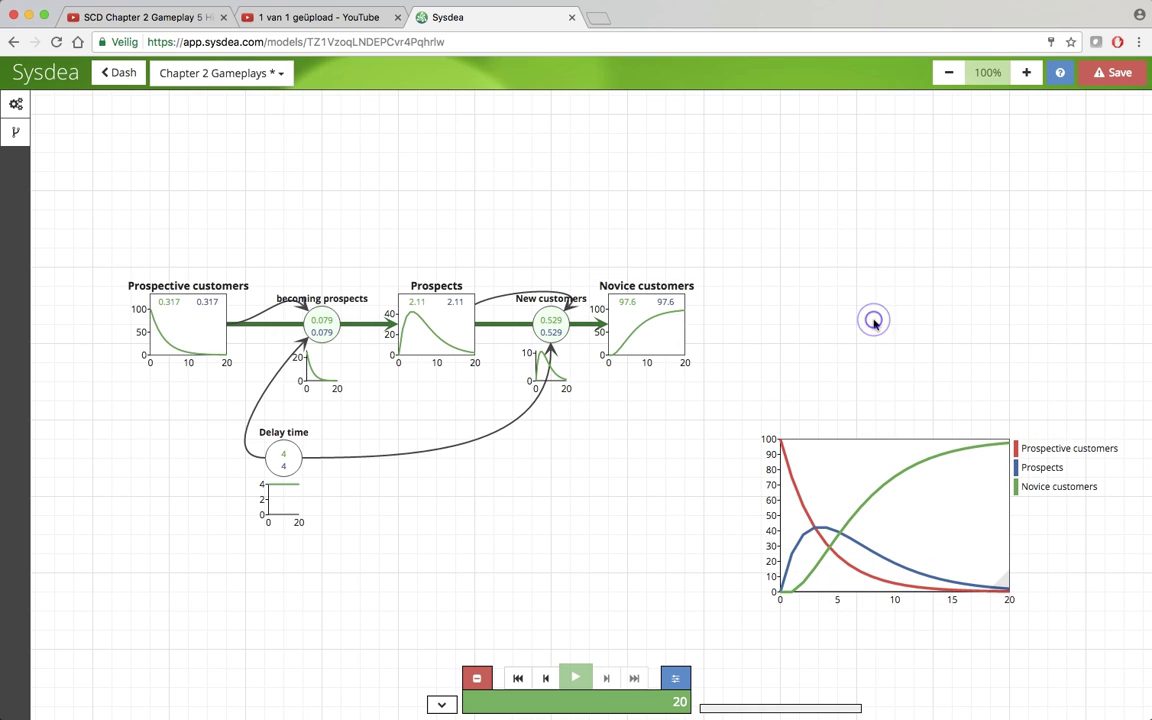
double_click(874, 324)
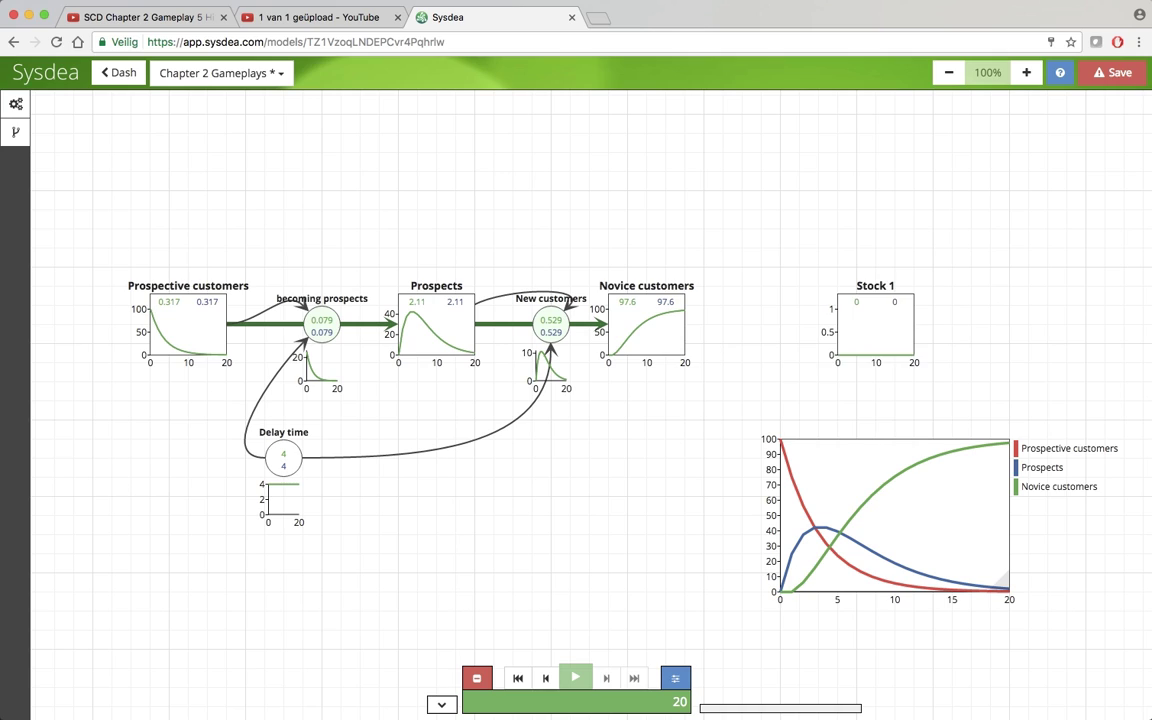
click(869, 333)
drag(943, 306, 812, 308)
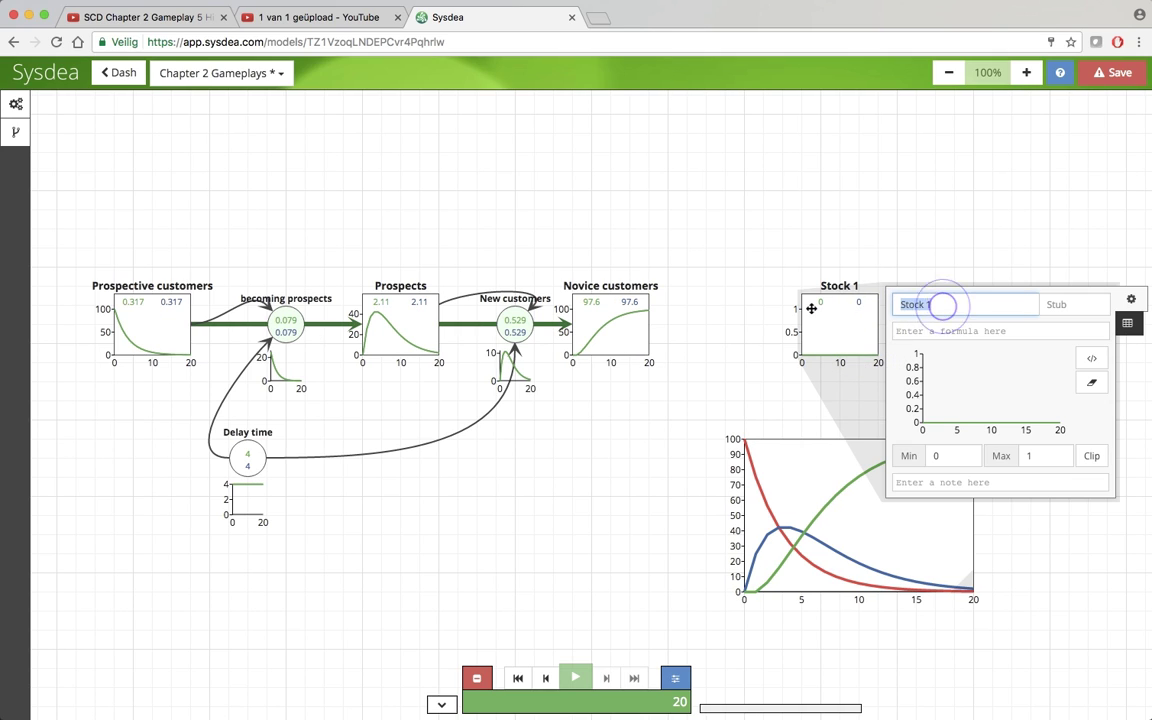
text(Experien)
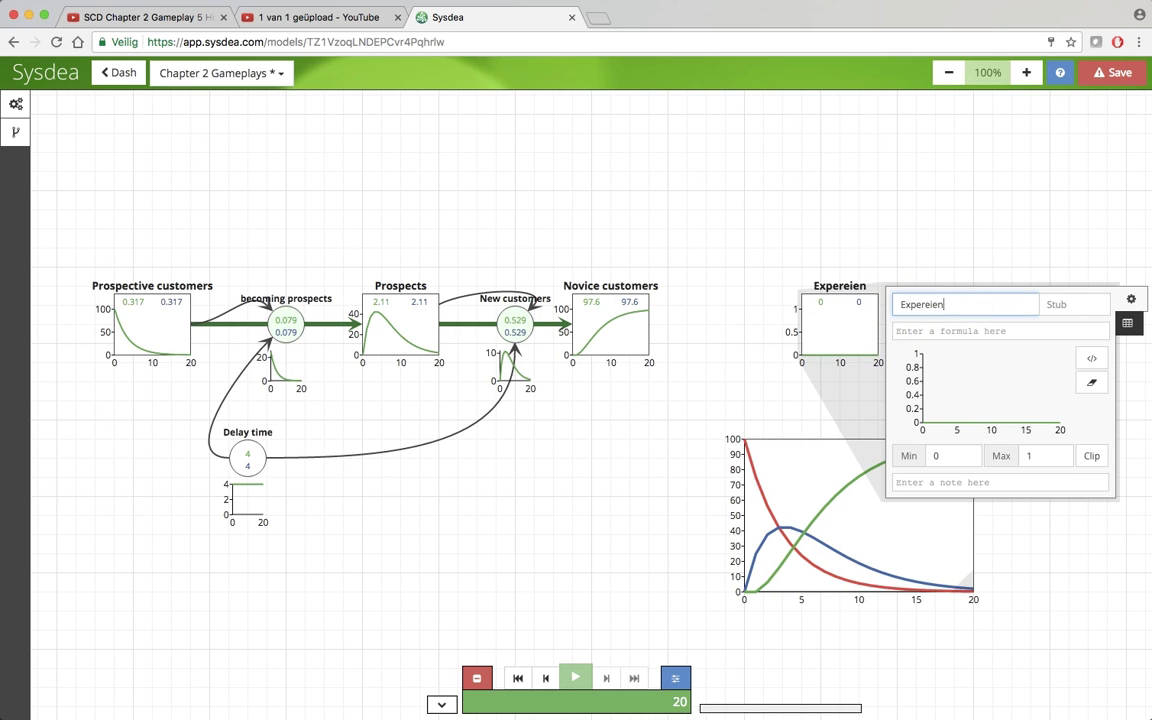
key(BackSpace)
key(BackSpace)
key(BackSpace)
text(ienced customers)
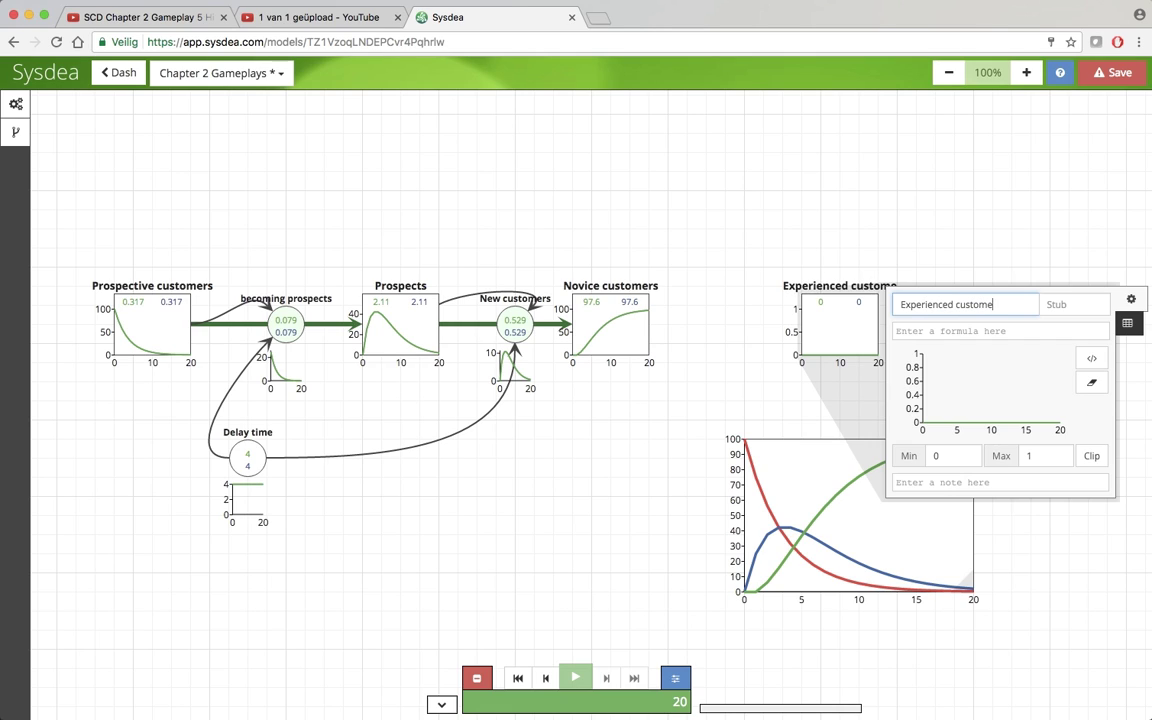
click(707, 329)
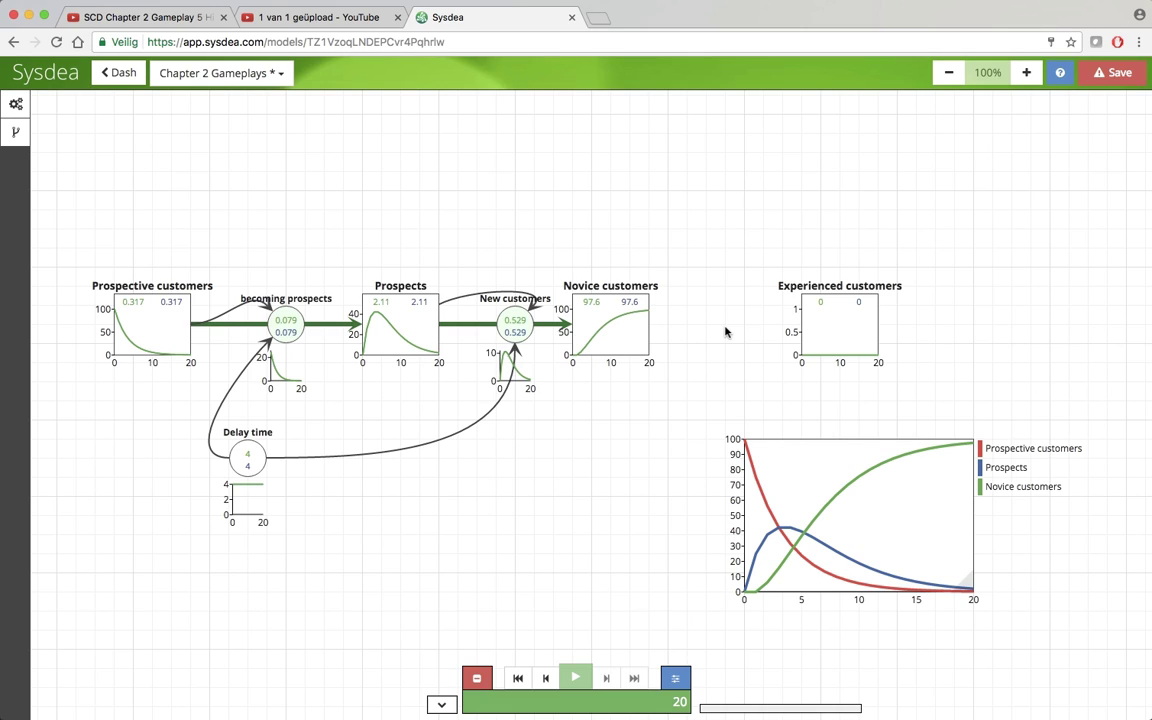
Add a flow from Novice customers to Experienced customers and name it Becoming experienced
key(f)
drag(684, 322, 612, 318)
drag(771, 319, 805, 320)
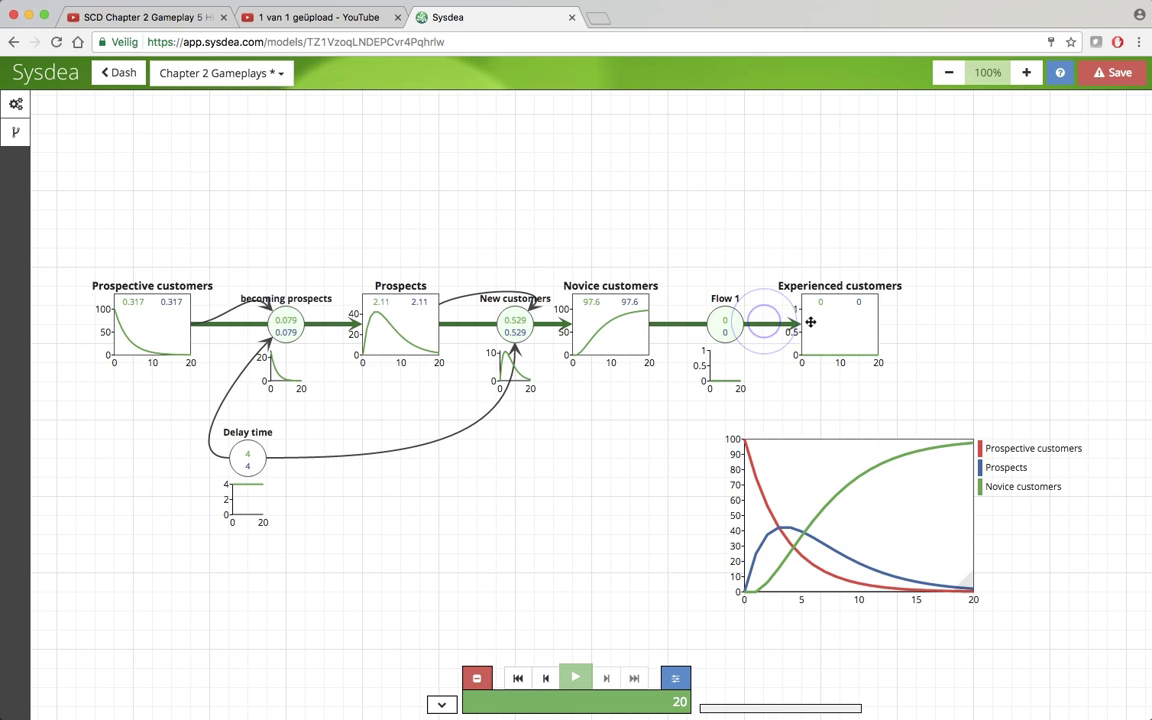
click(726, 328)
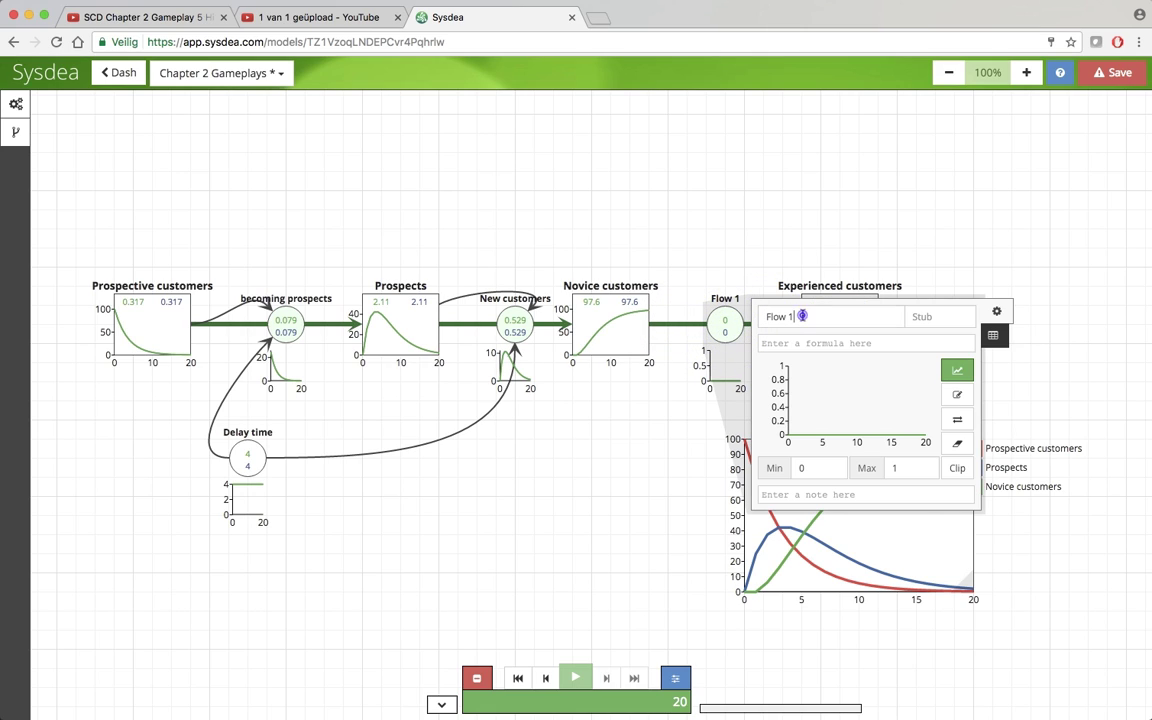
text(Becoming e)
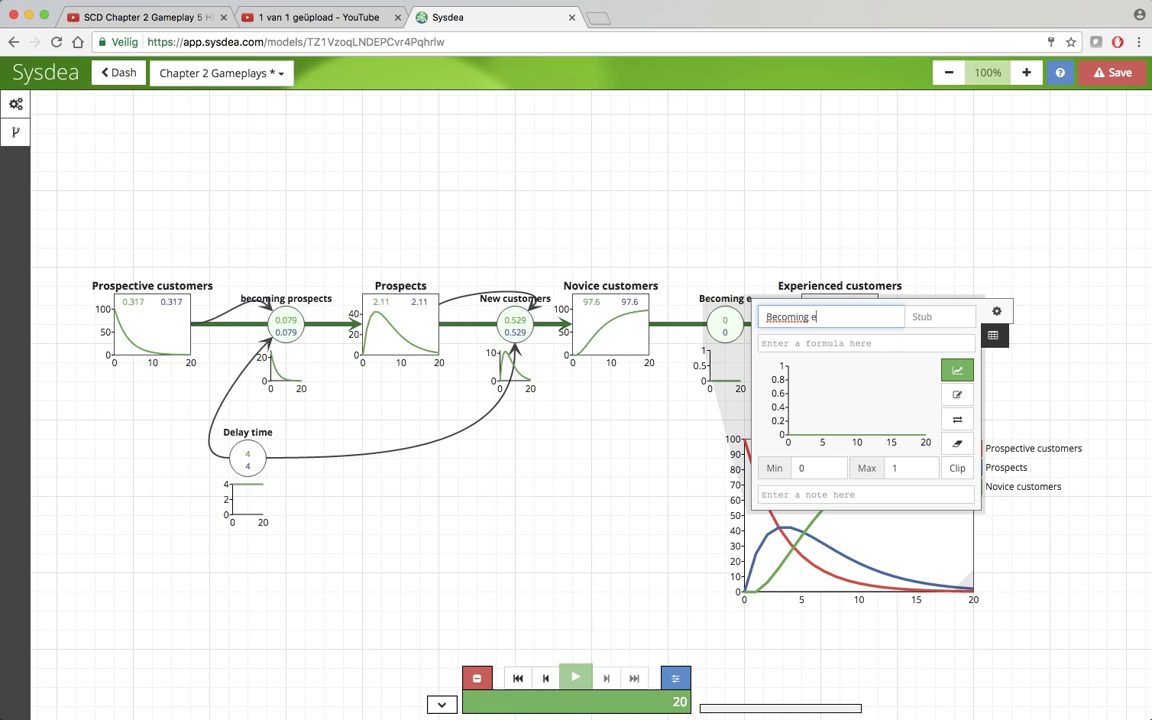
text(xperienced)
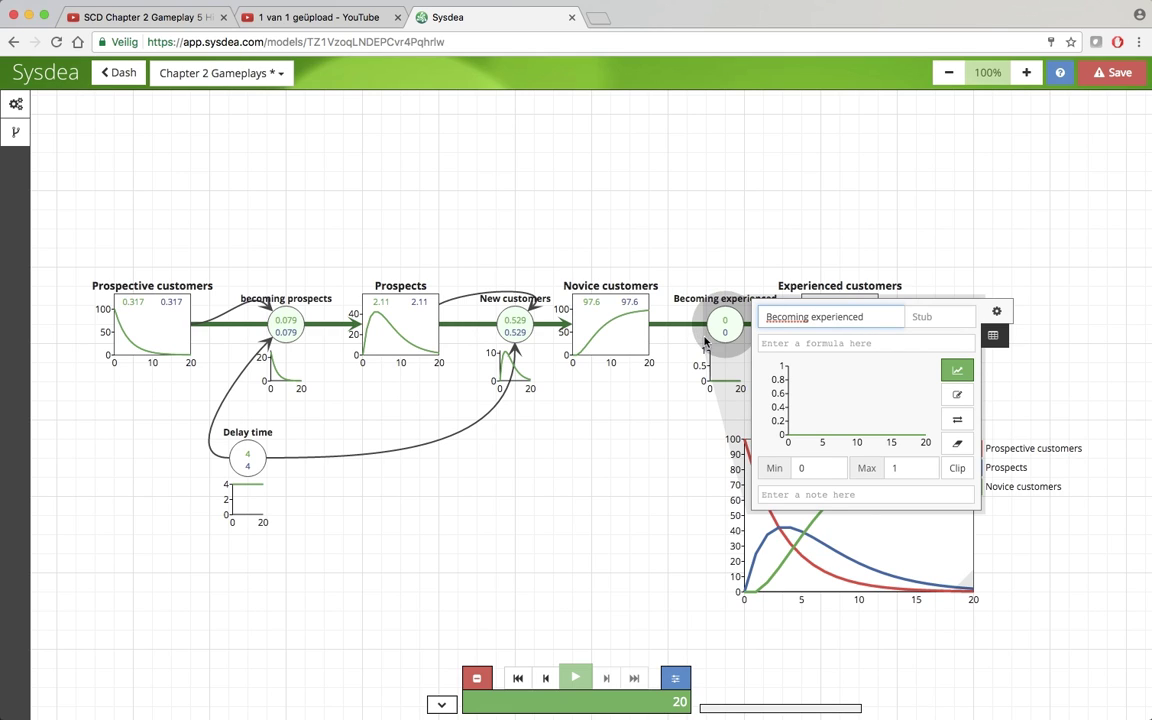
click(654, 437)
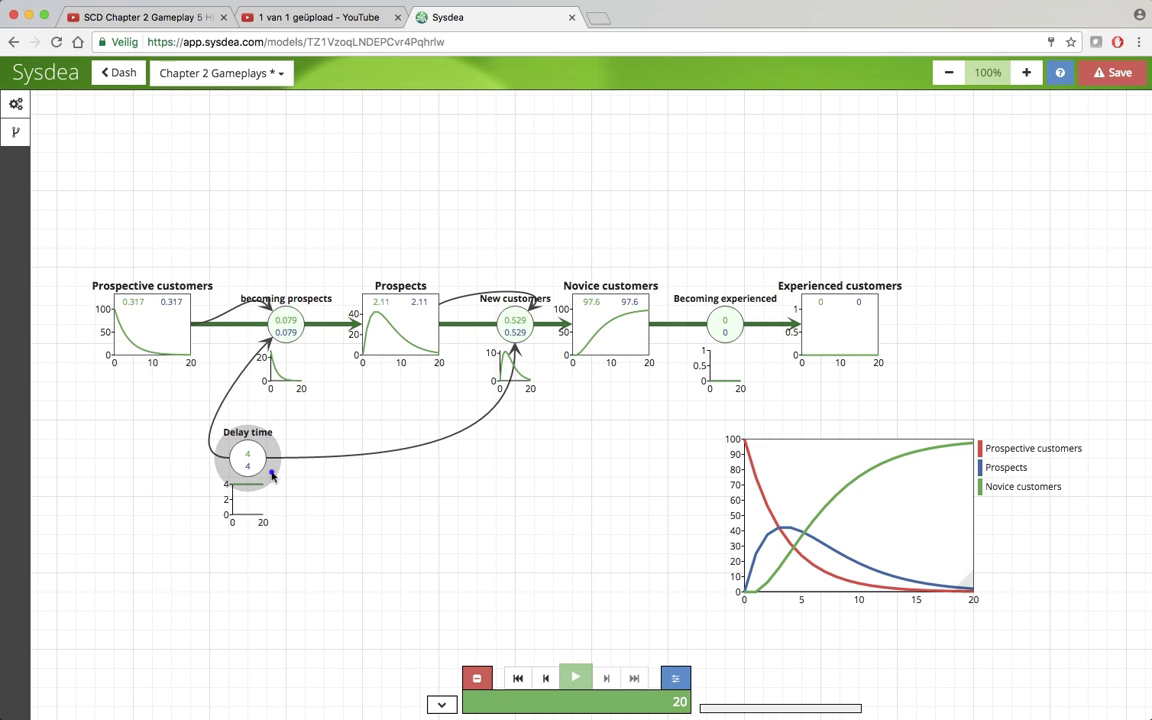
Link Delay time and Novice customers to the Becoming experienced flow and set the Experienced customers stock's formula to 0
drag(271, 476, 730, 331)
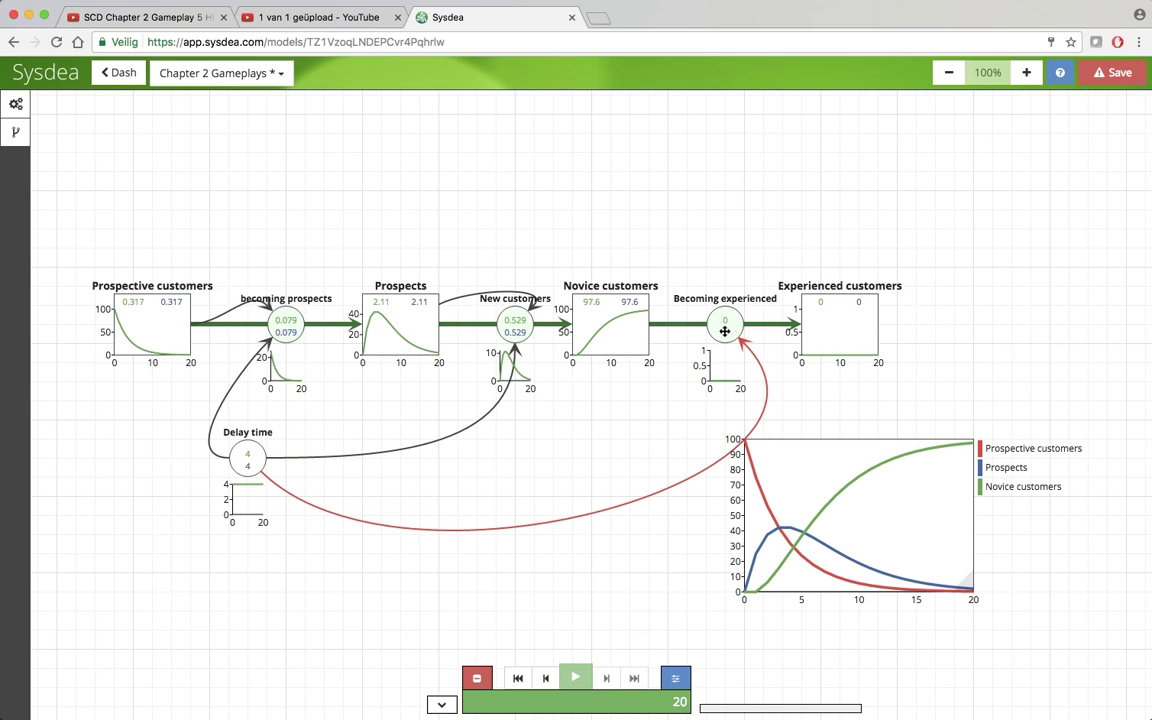
drag(660, 309, 724, 318)
click(853, 319)
click(905, 330)
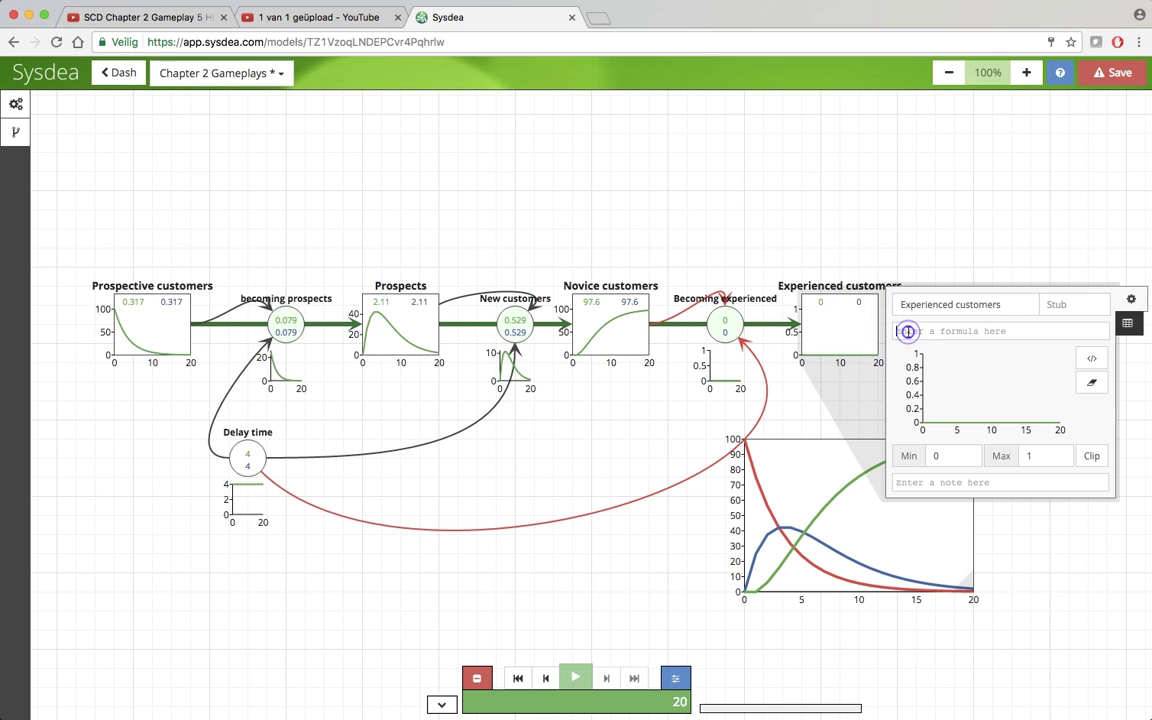
text(0)
click(612, 357)
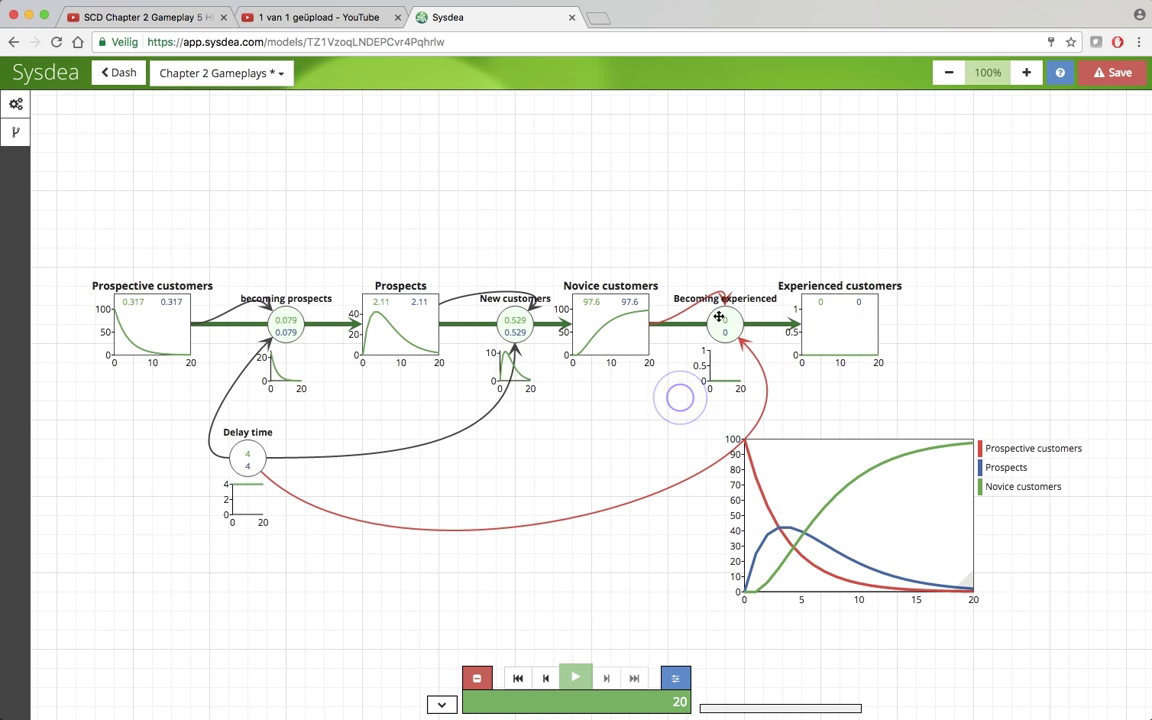
Set the Becoming experienced formula to "Novice customers"/"Delay time" and add the Experienced customers stock to the chart
click(745, 326)
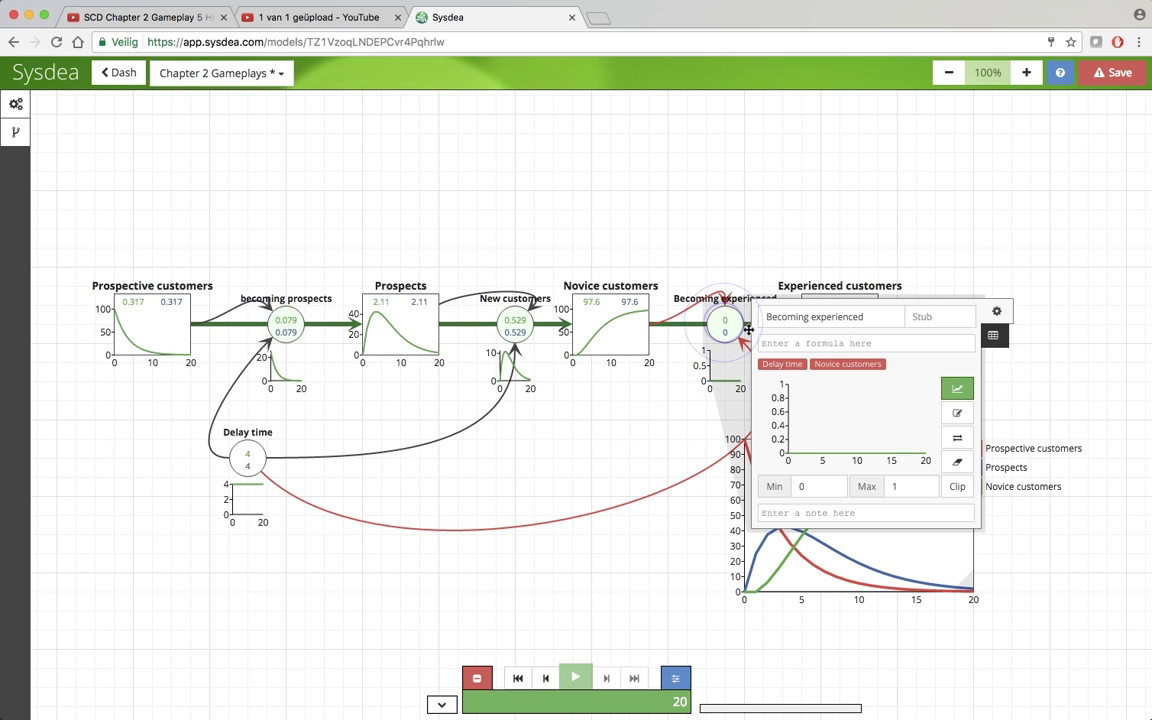
click(834, 365)
text(/)
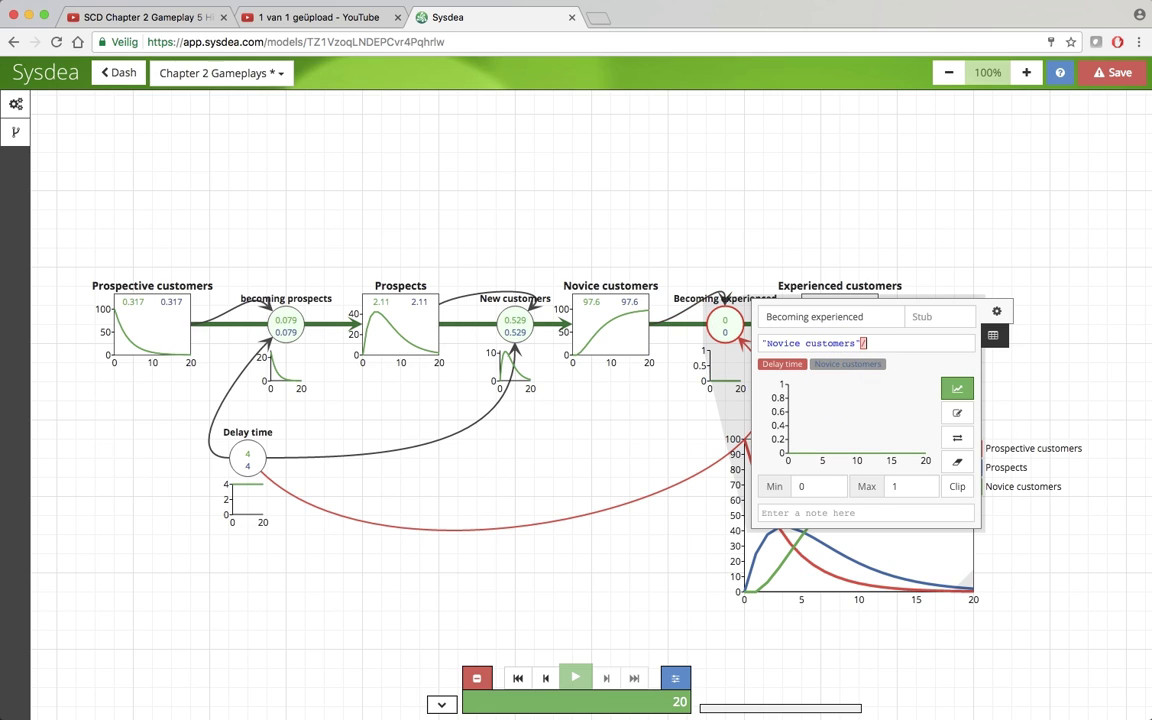
click(783, 366)
click(671, 395)
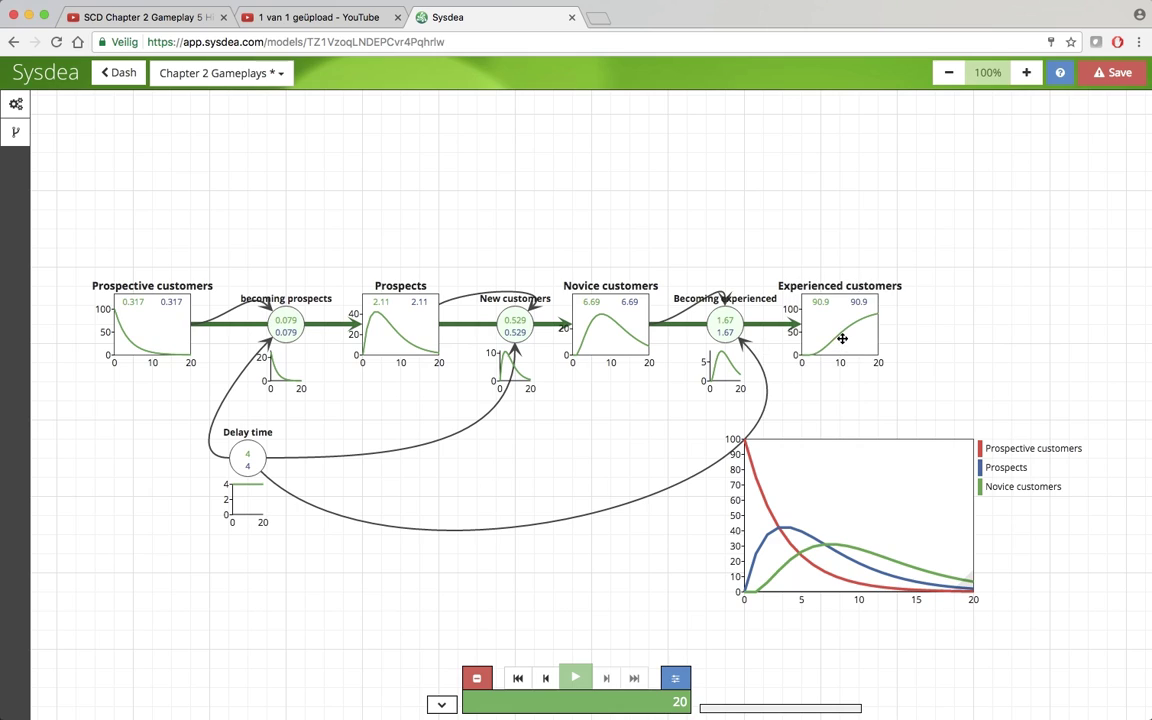
drag(852, 369, 887, 469)
click(1063, 647)
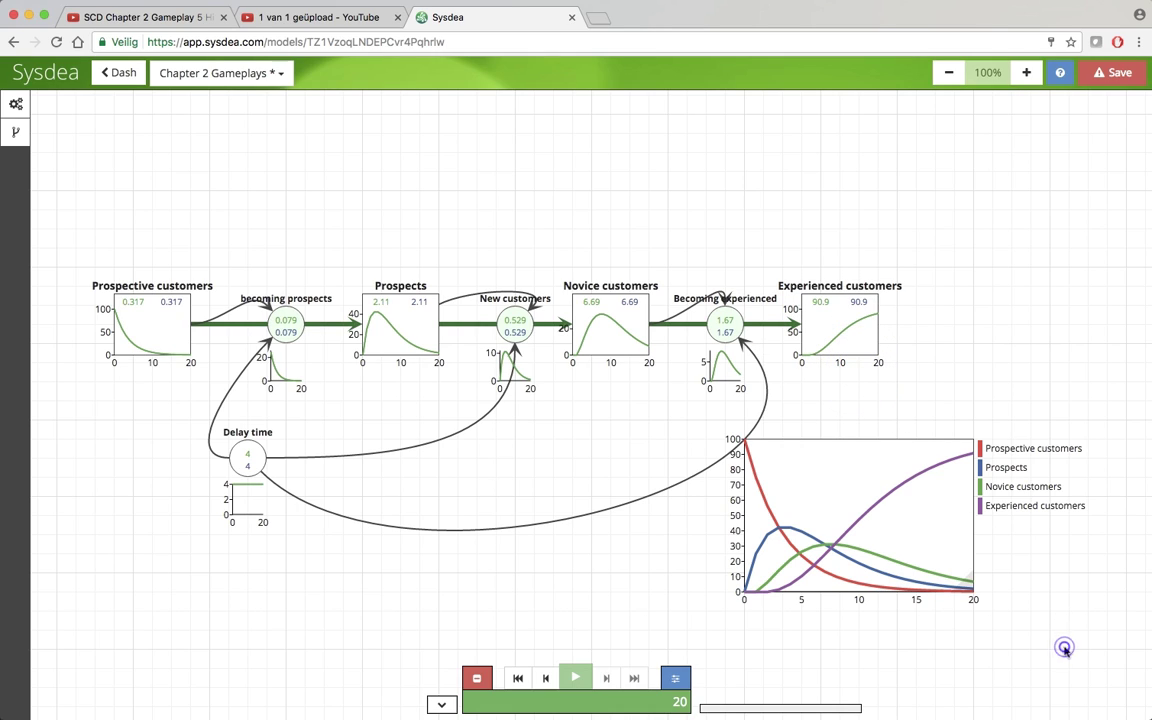